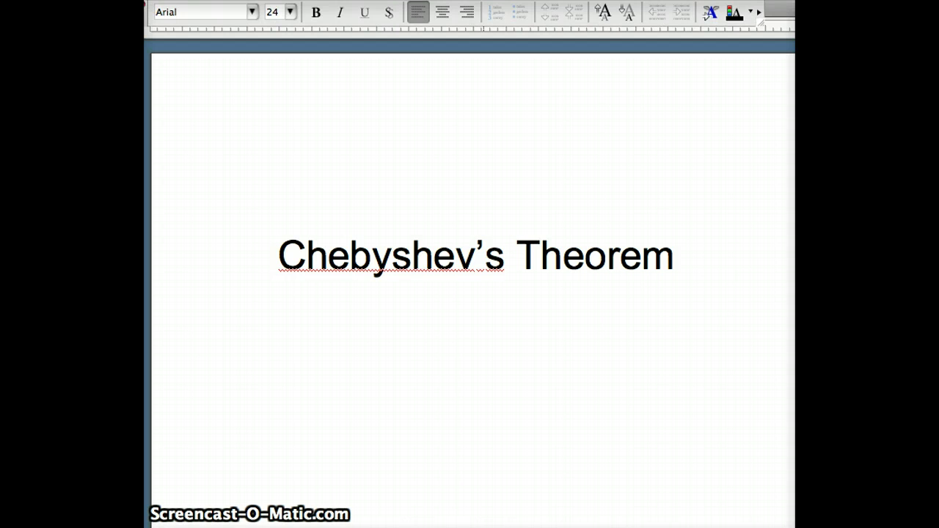
# Review the Chebyshev's Theorem slides through to the question about the portion of data between 1.05 and 18.95.
pyautogui.press('pagedown')
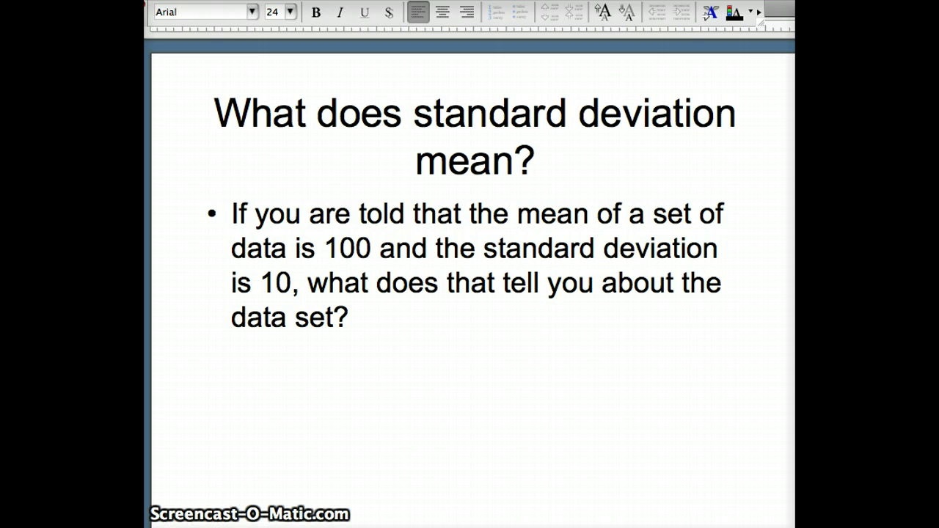
pyautogui.press('pagedown')
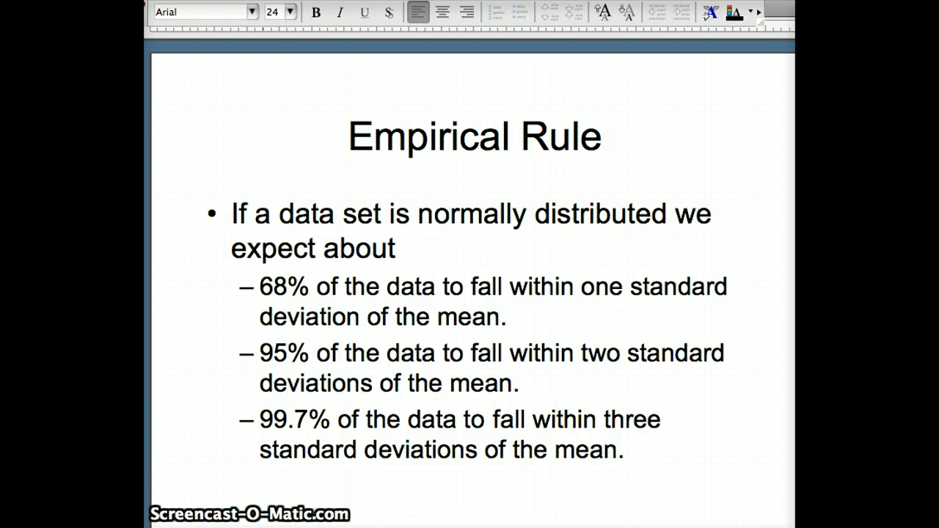
pyautogui.press('Escape')
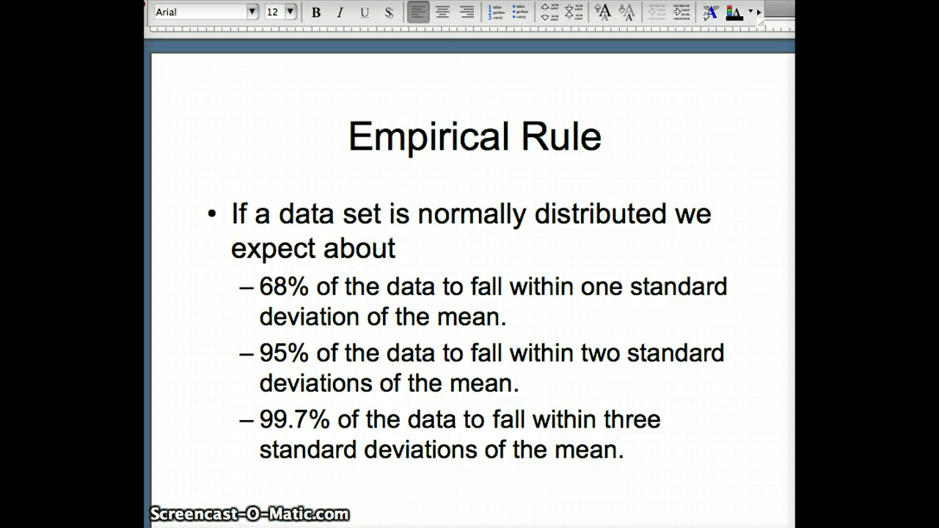
pyautogui.press('pagedown')
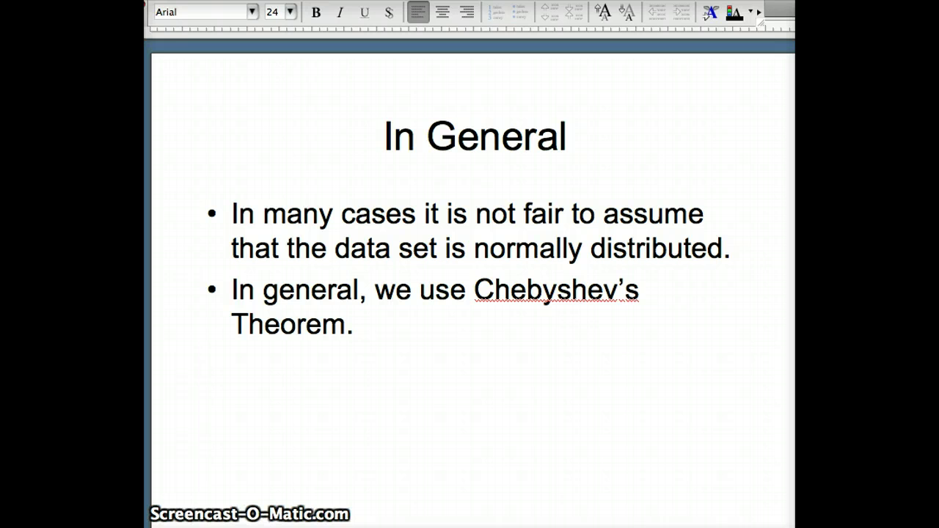
pyautogui.press('pagedown')
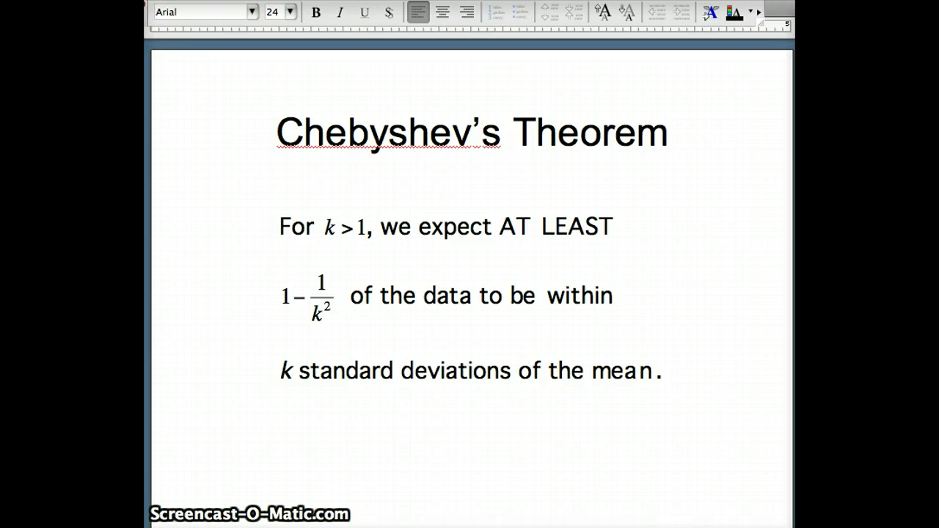
pyautogui.press('pagedown')
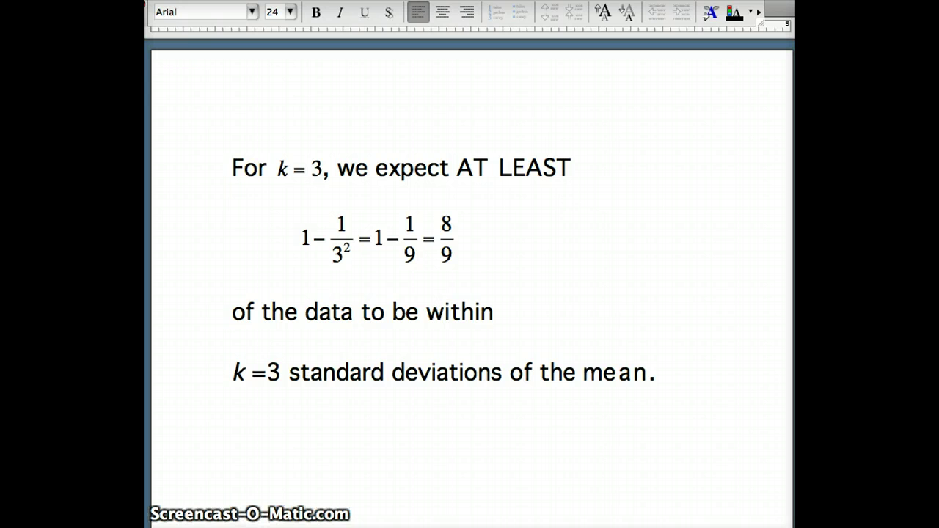
pyautogui.press('Down')
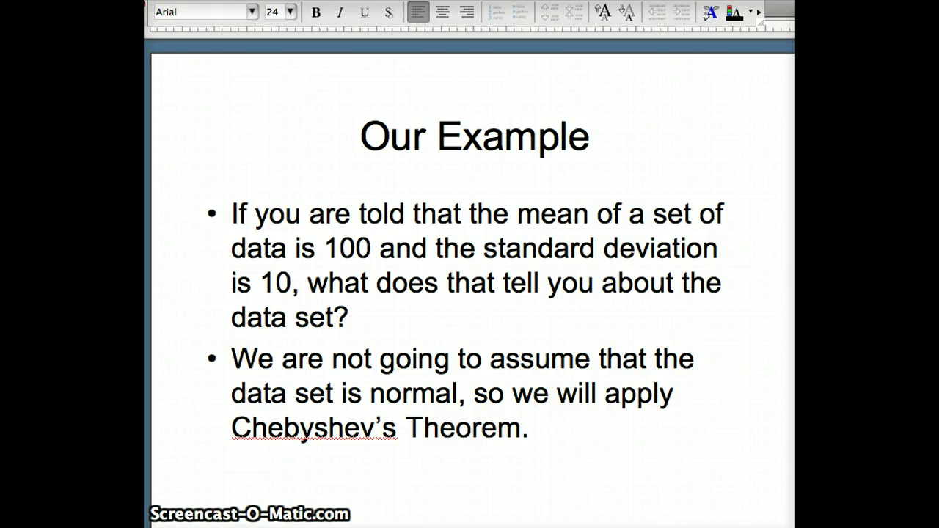
pyautogui.press('pagedown')
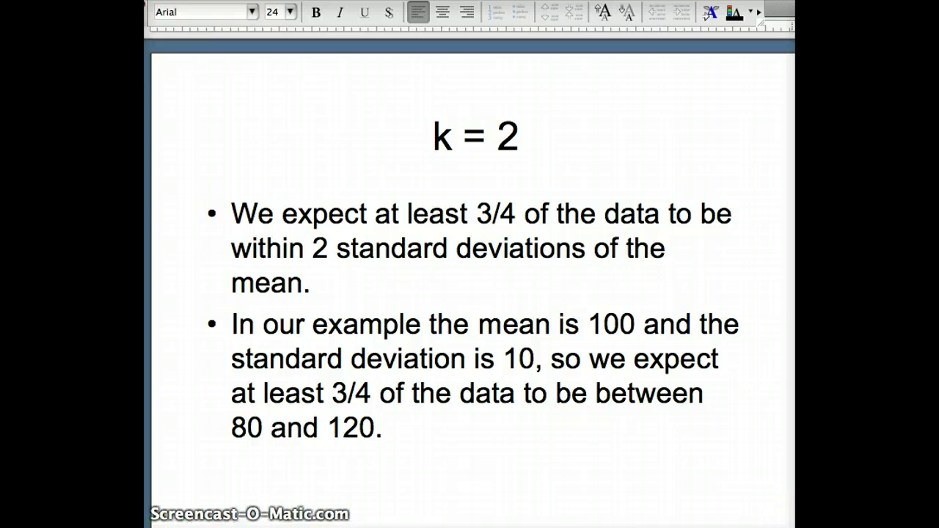
pyautogui.press('pagedown')
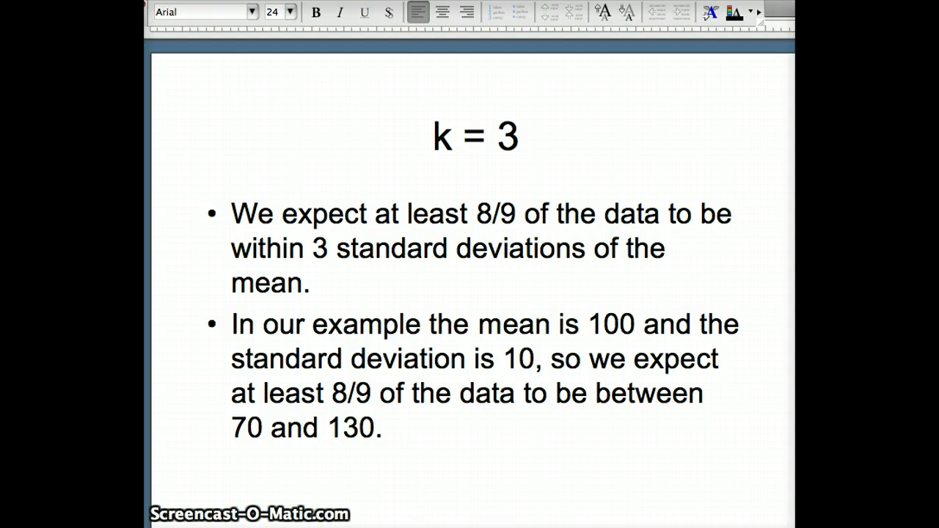
pyautogui.press('pagedown')
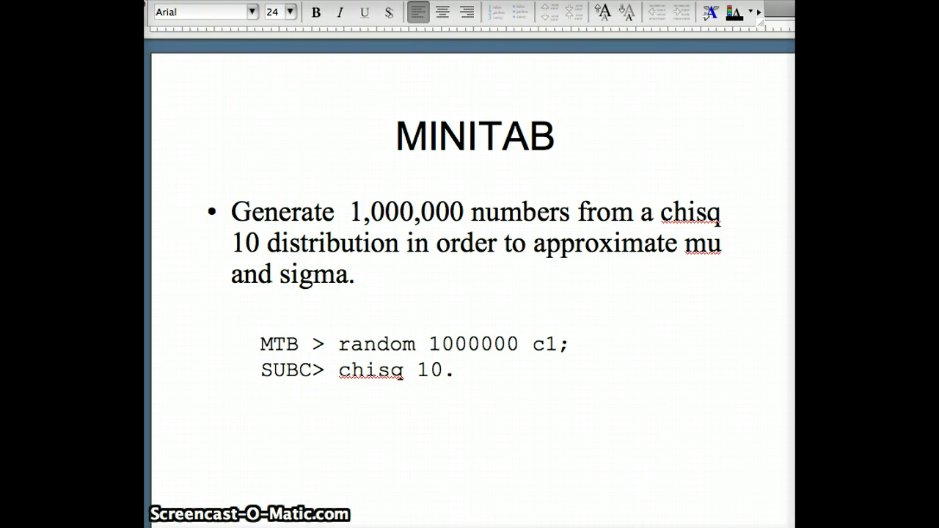
pyautogui.press('pagedown')
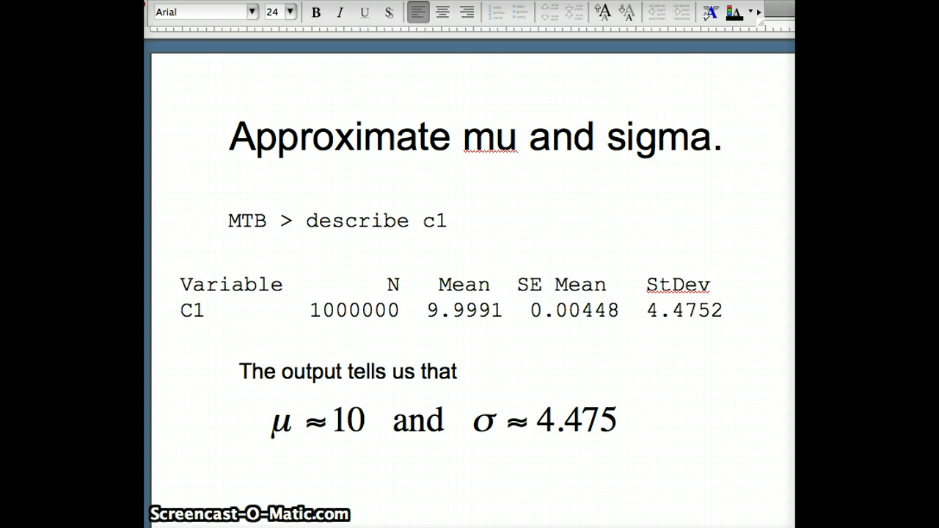
pyautogui.press('pagedown')
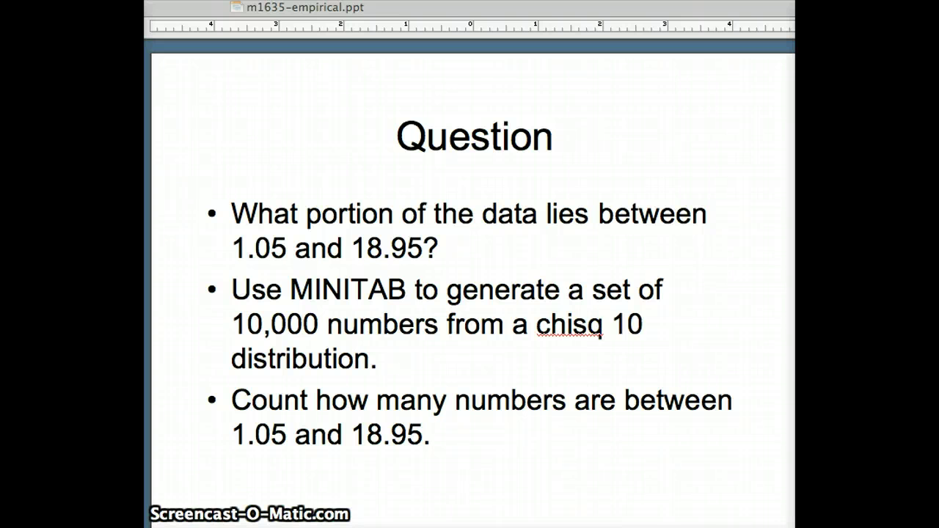
# Switch to Minitab and run the session command "sort c1 c2" to store the sorted C1 data in C2.
pyautogui.press('super+Tab')
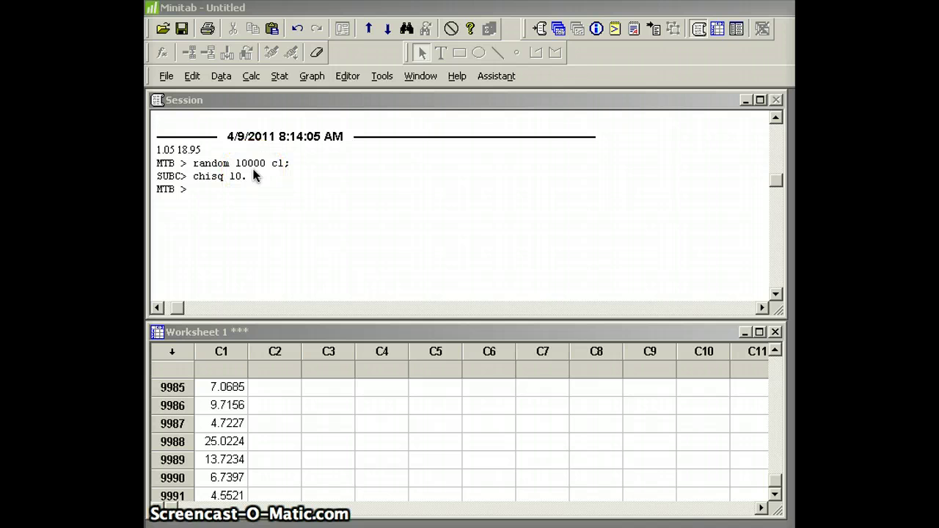
pyautogui.click(209, 189)
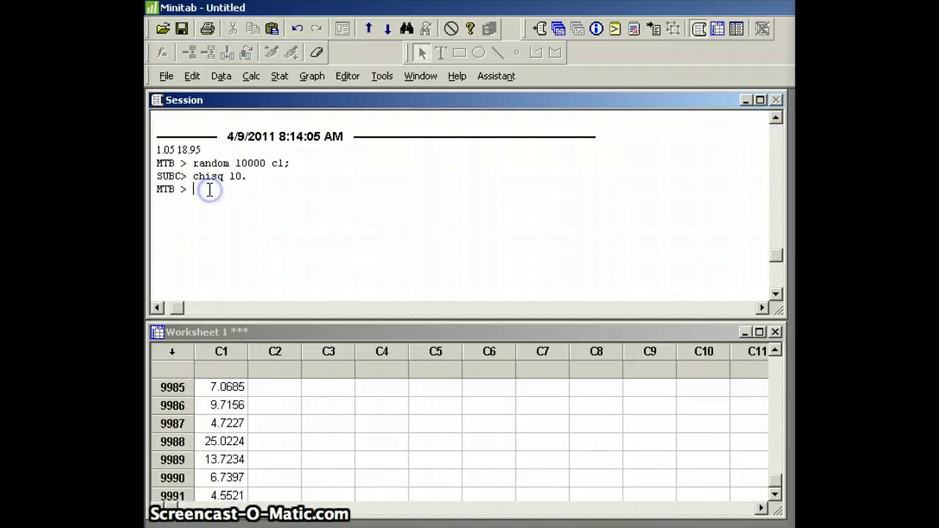
pyautogui.write('sort ')
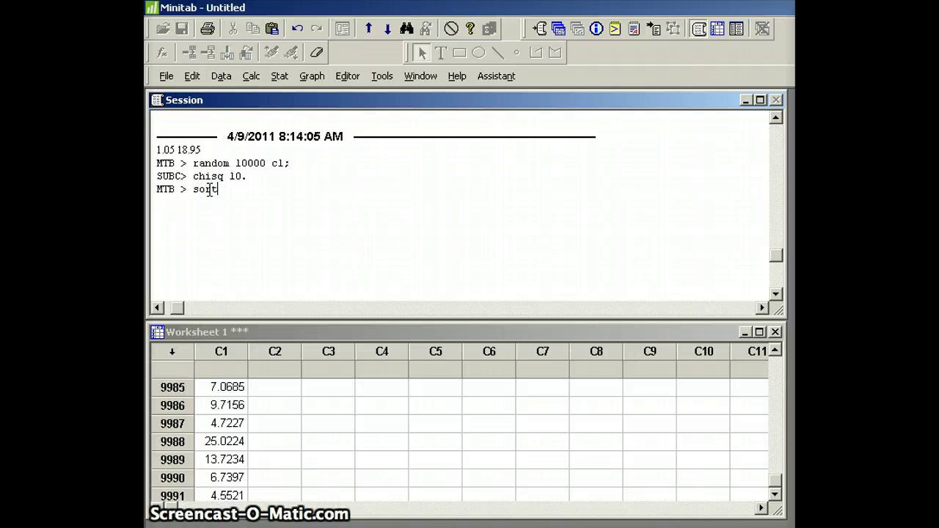
pyautogui.write('c1 c2')
pyautogui.press('Return')
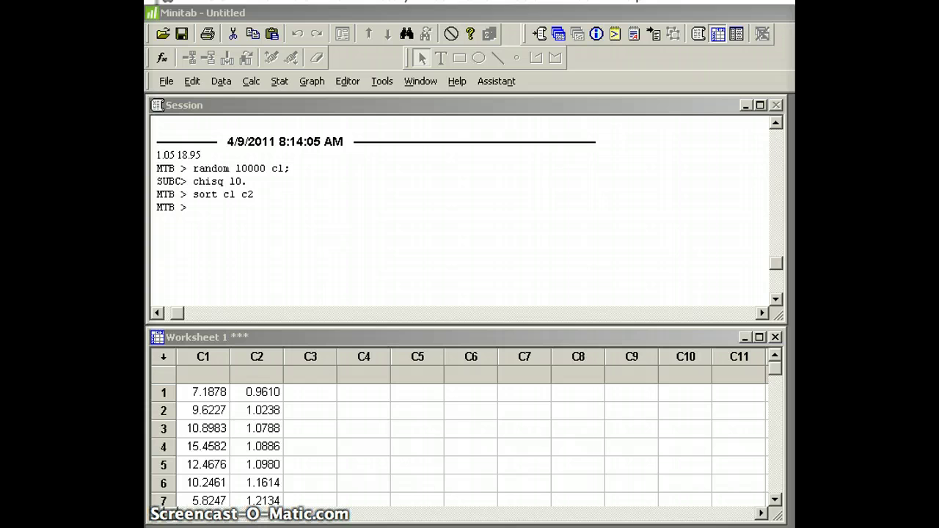
# Locate the first C2 value above 1.05 and add the note "First is #3, Last is" after the sort command.
pyautogui.click(257, 426)
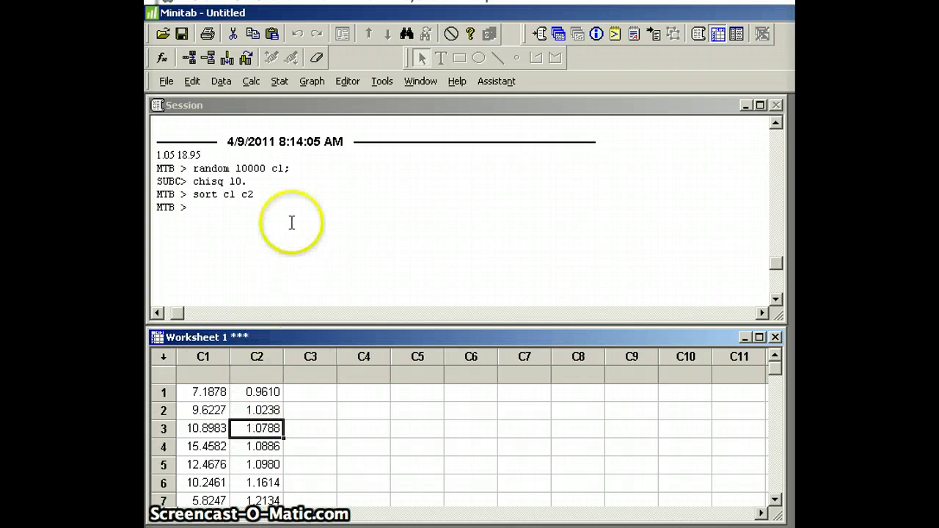
pyautogui.click(291, 198)
pyautogui.write('Ft')
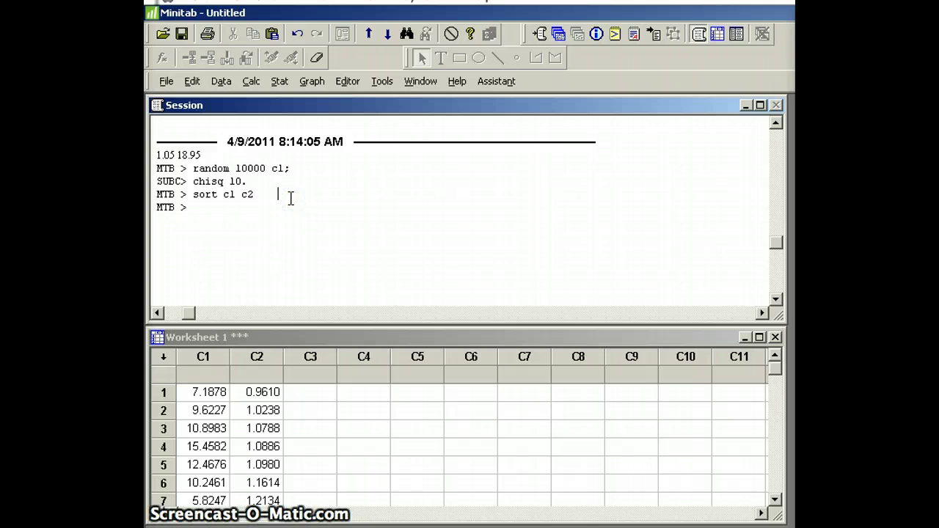
pyautogui.write('rst is ')
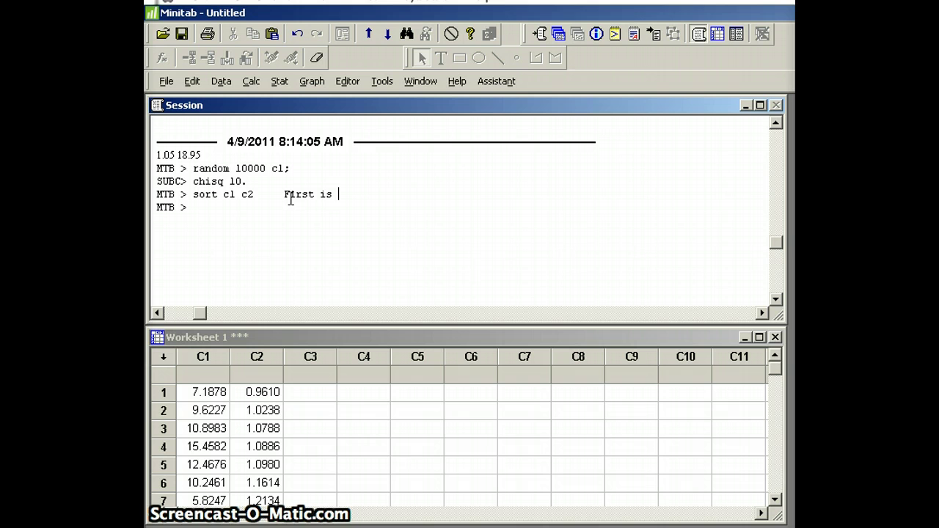
pyautogui.write('#3')
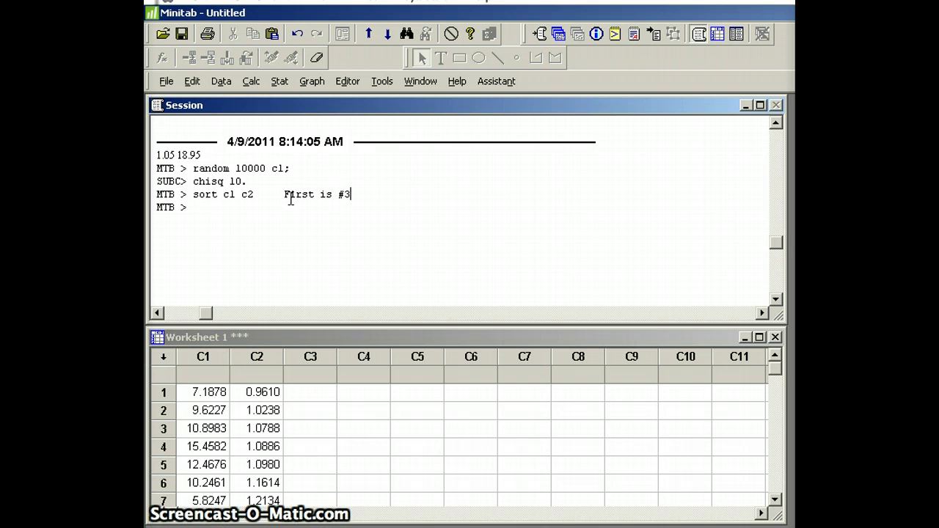
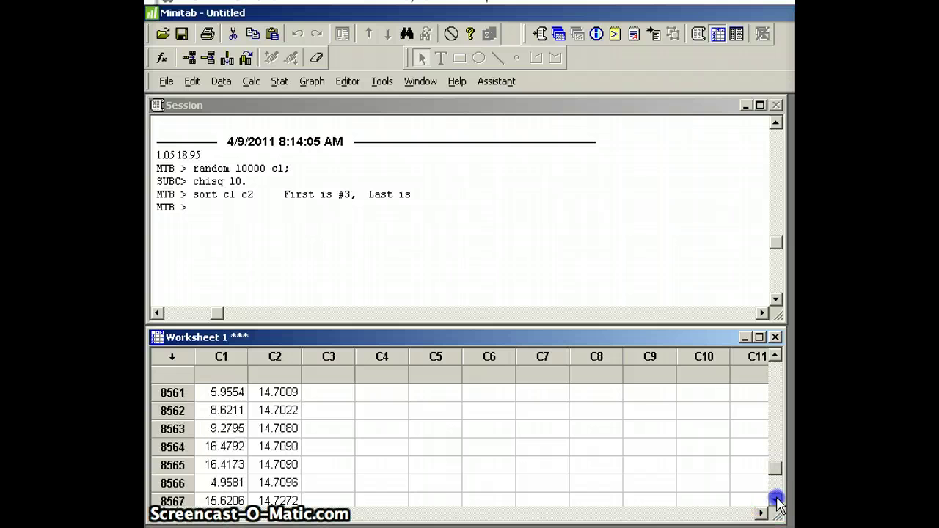
# Locate the last value in sorted column C2 that is still below 18.95.
pyautogui.click(776, 500)
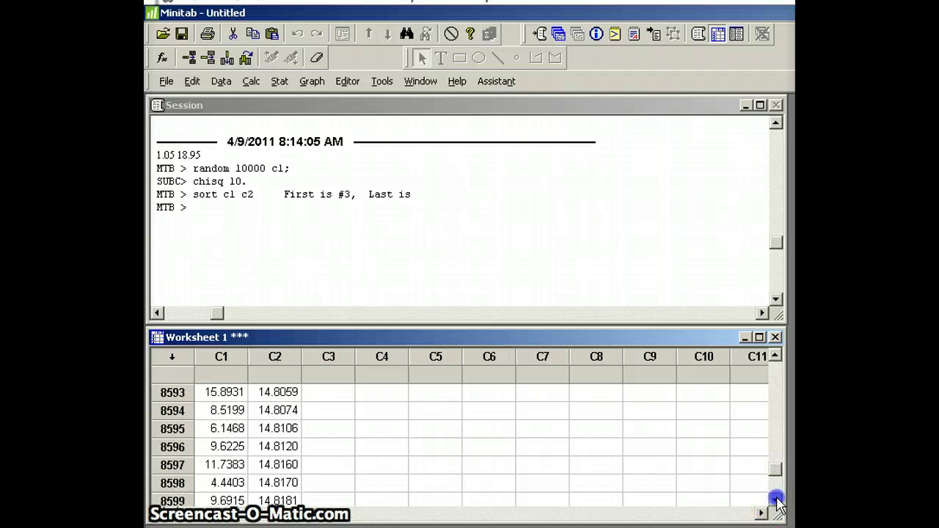
pyautogui.click(775, 500)
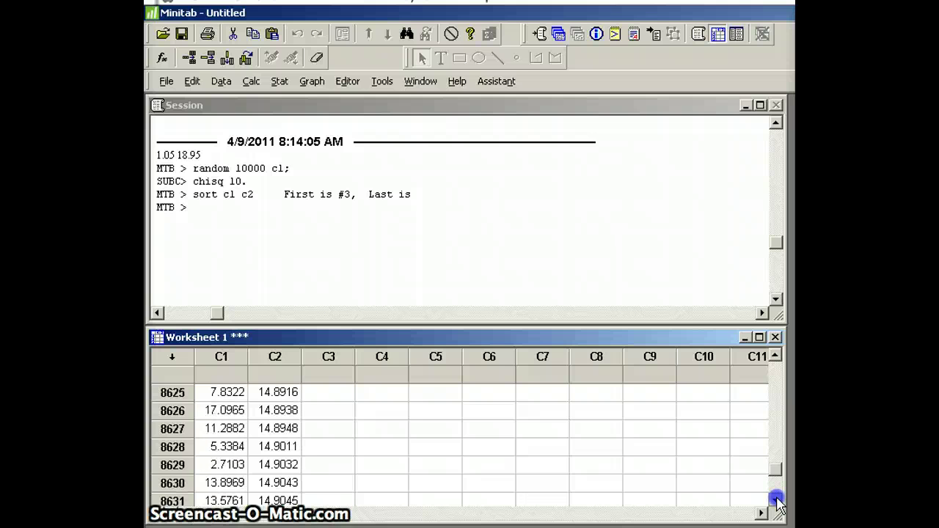
pyautogui.click(776, 500)
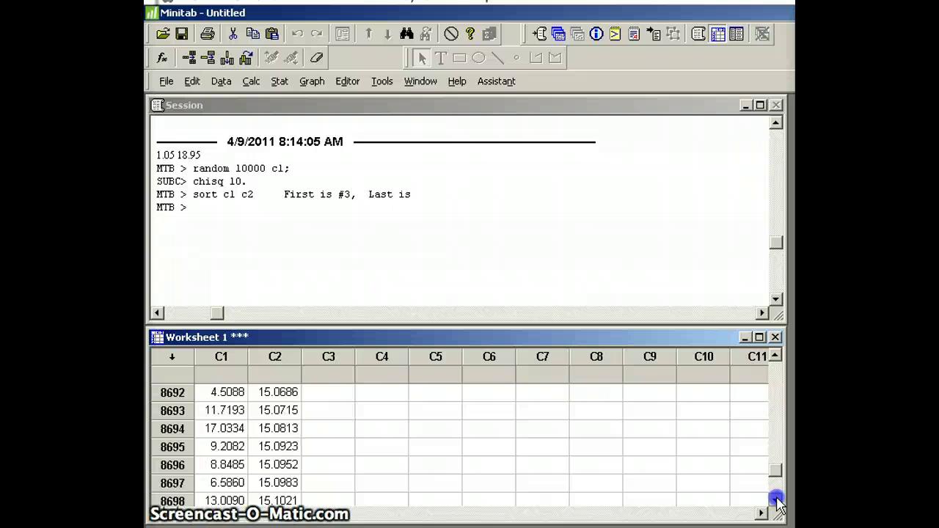
pyautogui.click(776, 499)
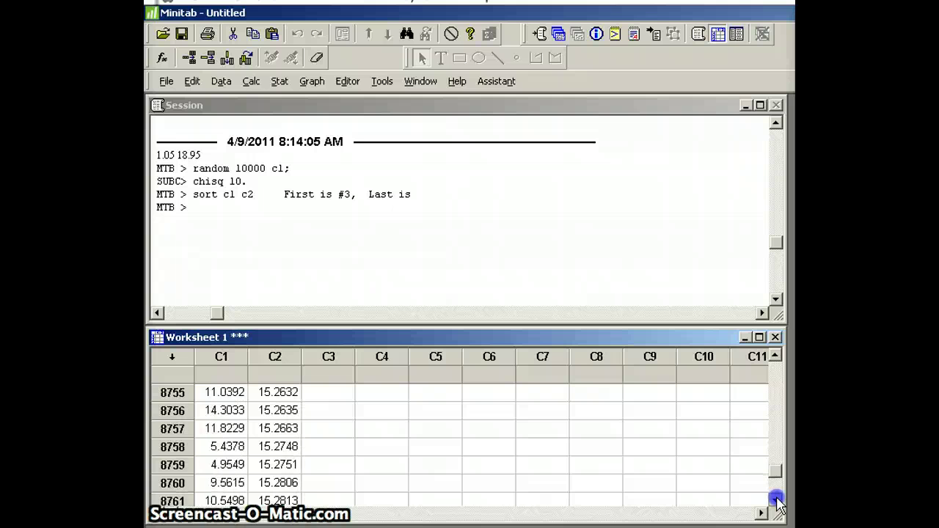
pyautogui.click(776, 499)
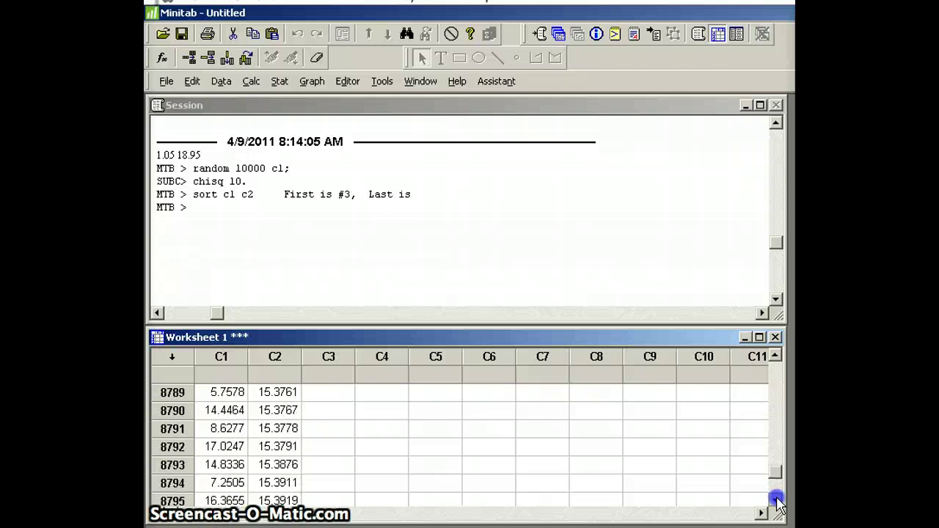
pyautogui.click(776, 500)
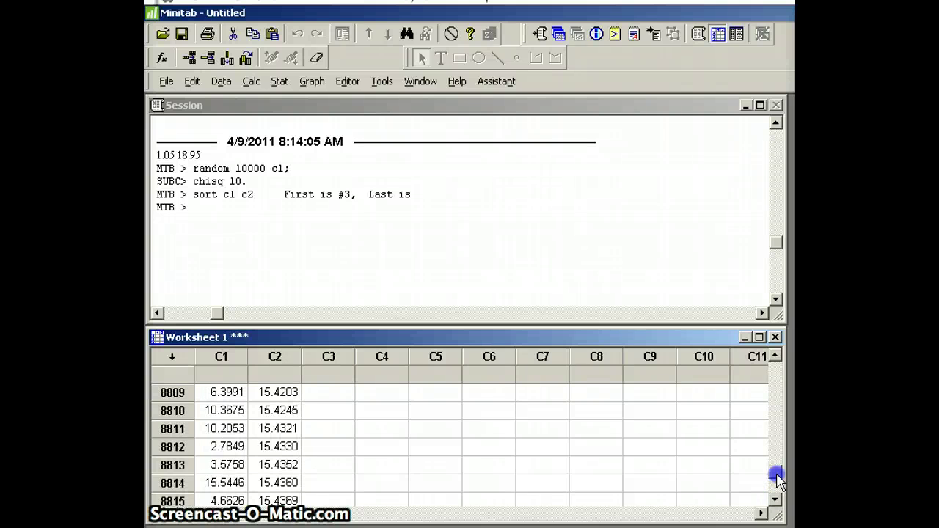
pyautogui.moveTo(776, 476); pyautogui.dragTo(778, 484)
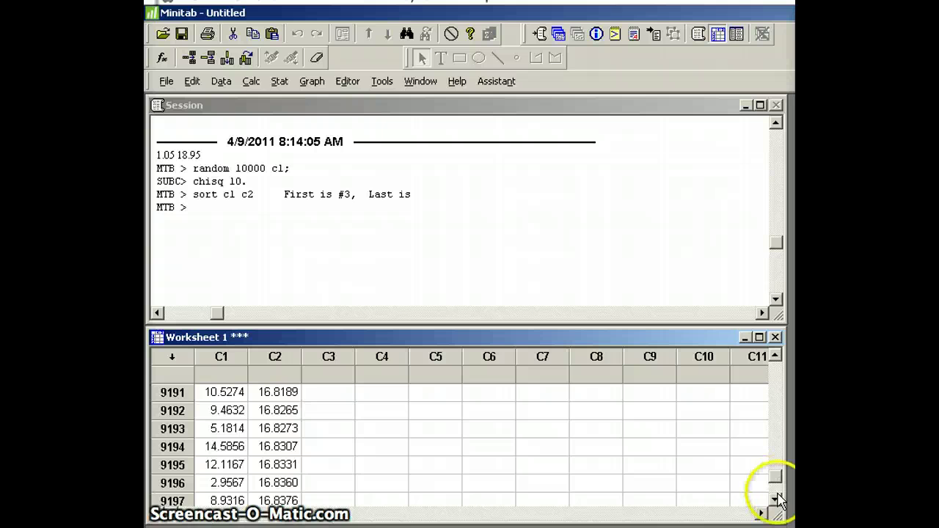
pyautogui.click(776, 500)
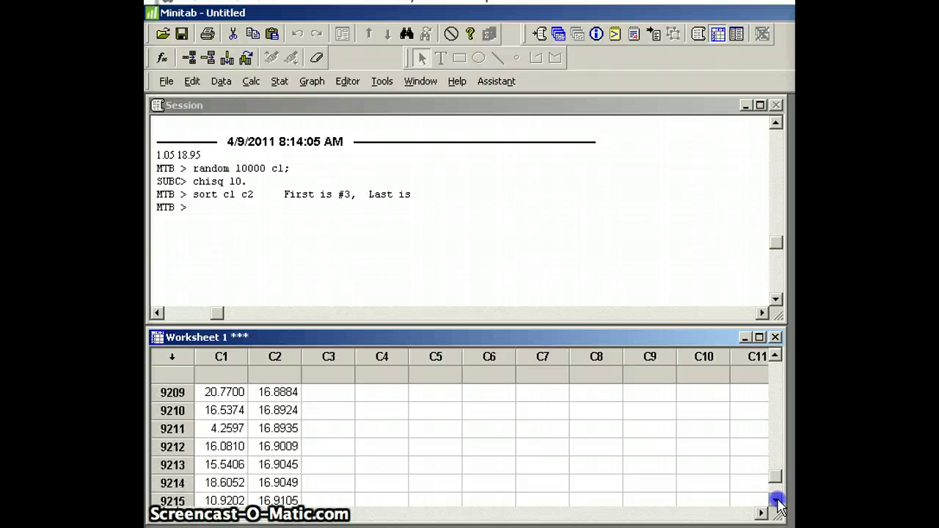
pyautogui.click(776, 500)
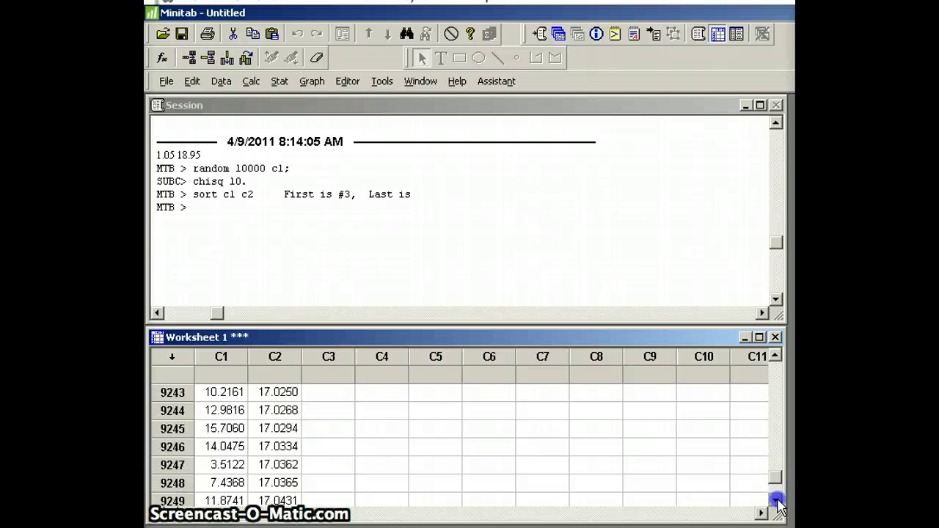
pyautogui.click(776, 500)
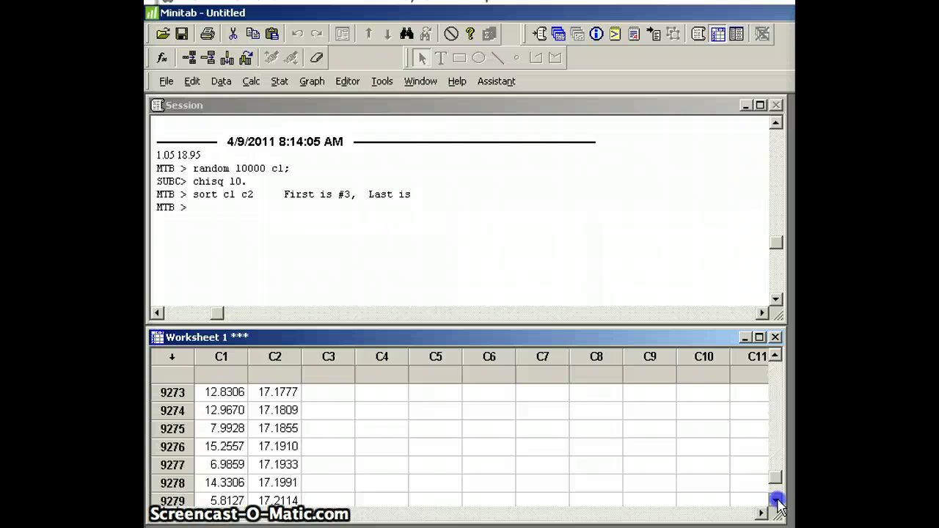
pyautogui.click(776, 501)
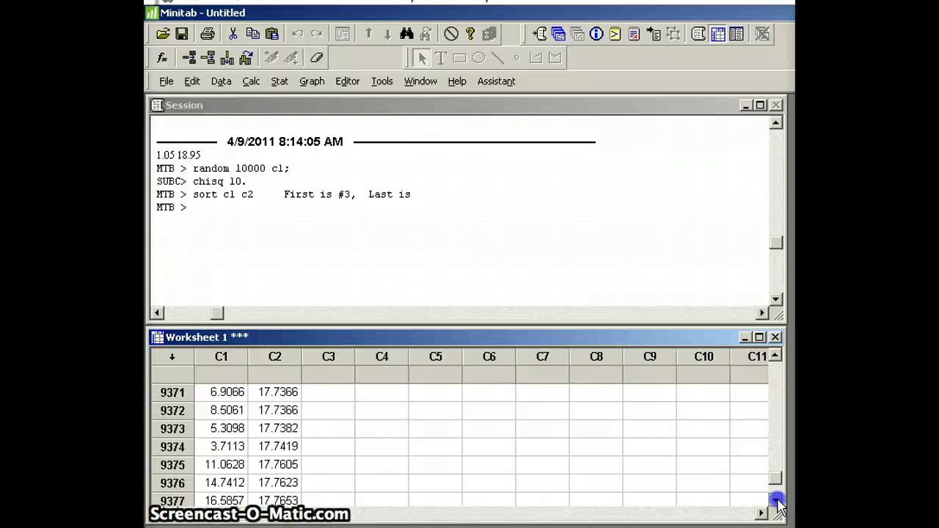
pyautogui.click(777, 502)
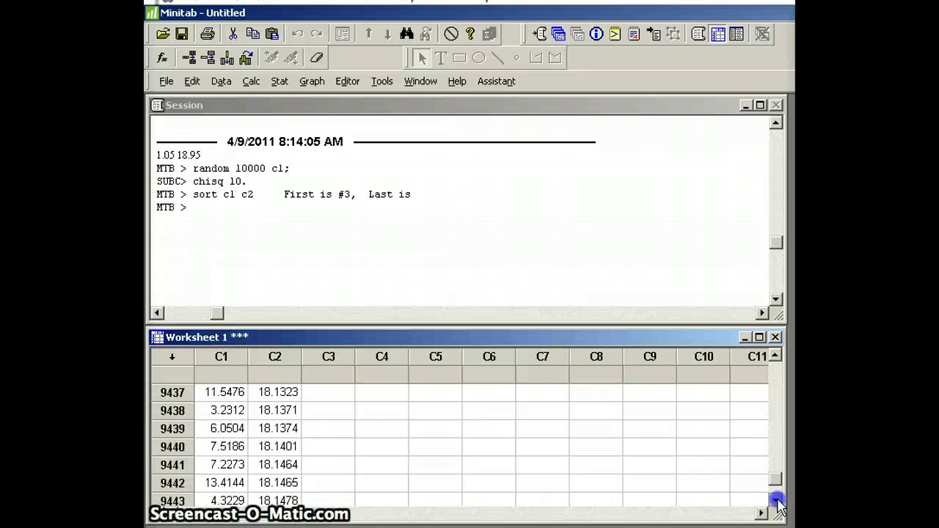
pyautogui.click(776, 501)
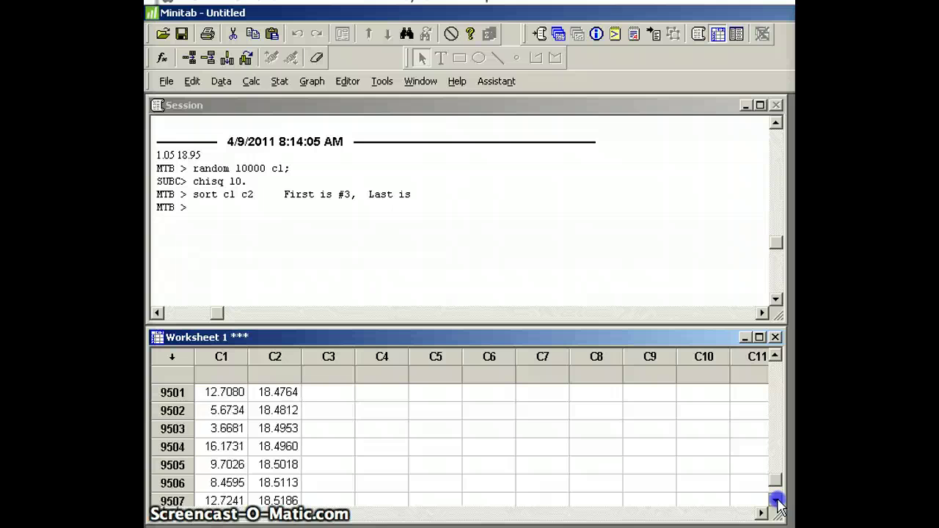
pyautogui.click(776, 501)
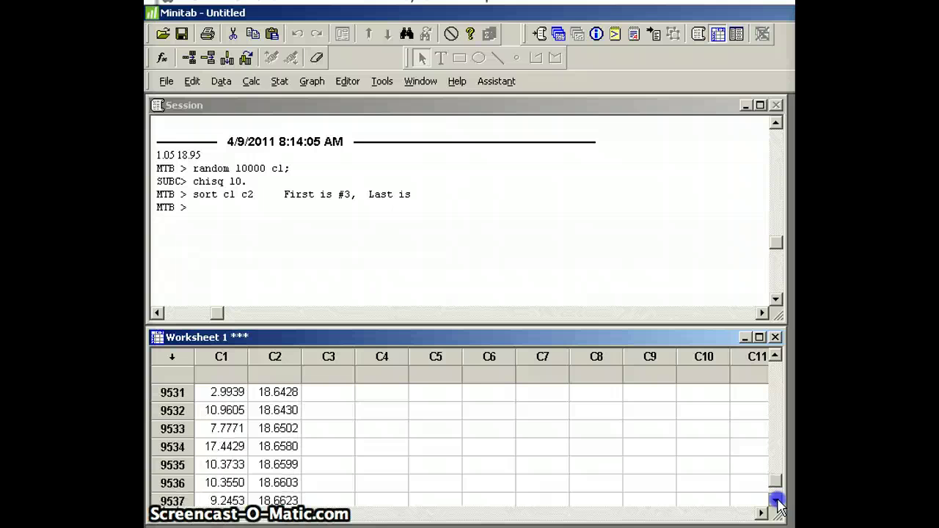
pyautogui.click(776, 501)
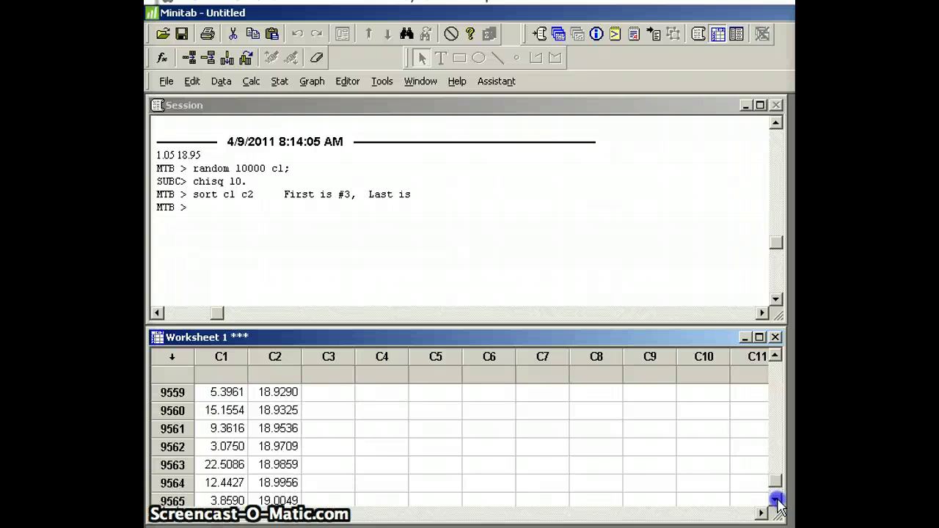
pyautogui.click(776, 501)
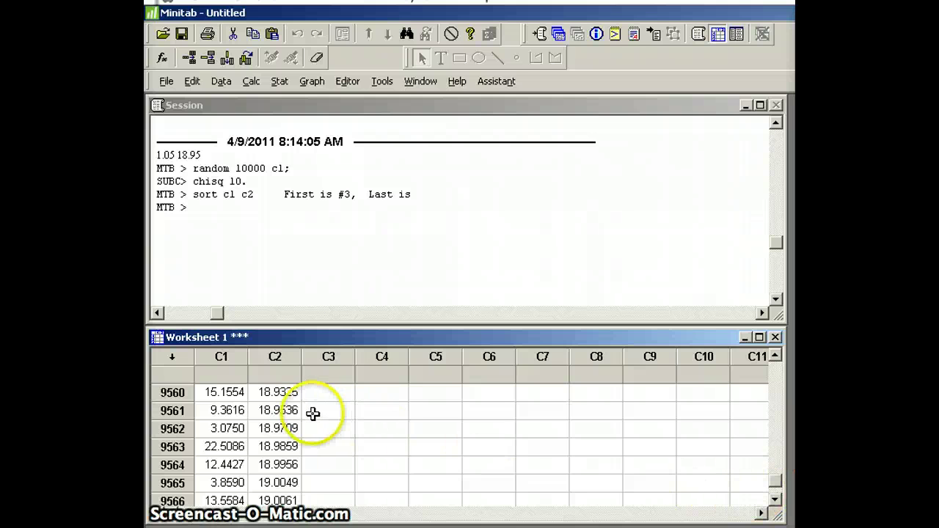
pyautogui.click(290, 393)
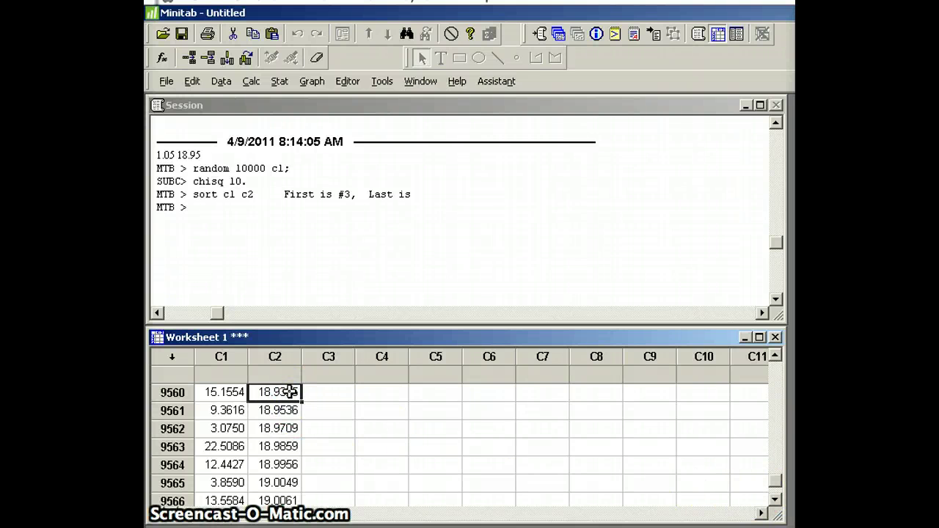
# Complete the "Last is" note after the sort command with "#9560".
pyautogui.click(426, 199)
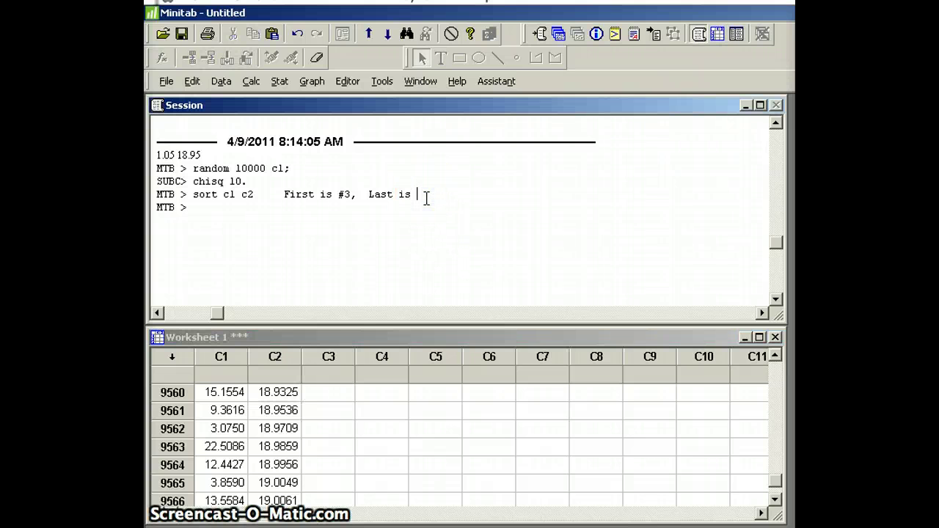
pyautogui.write('#956')
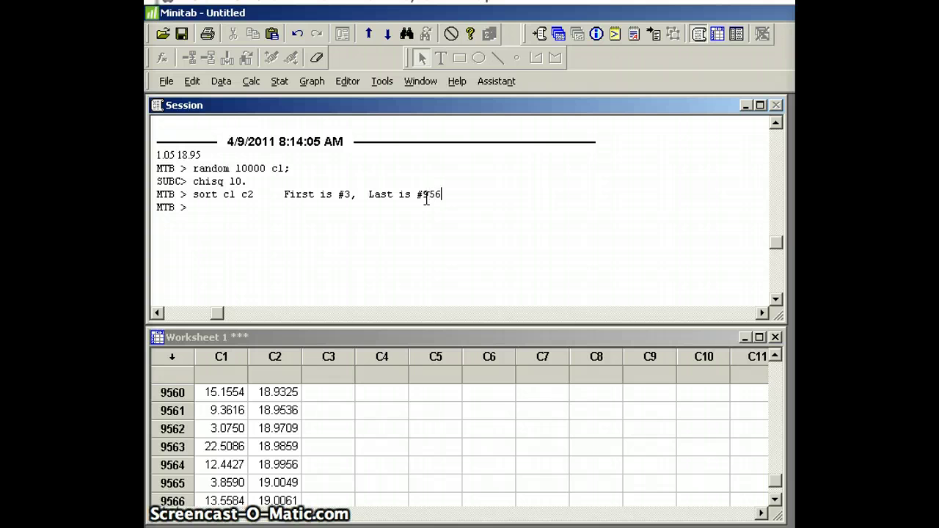
pyautogui.write('0')
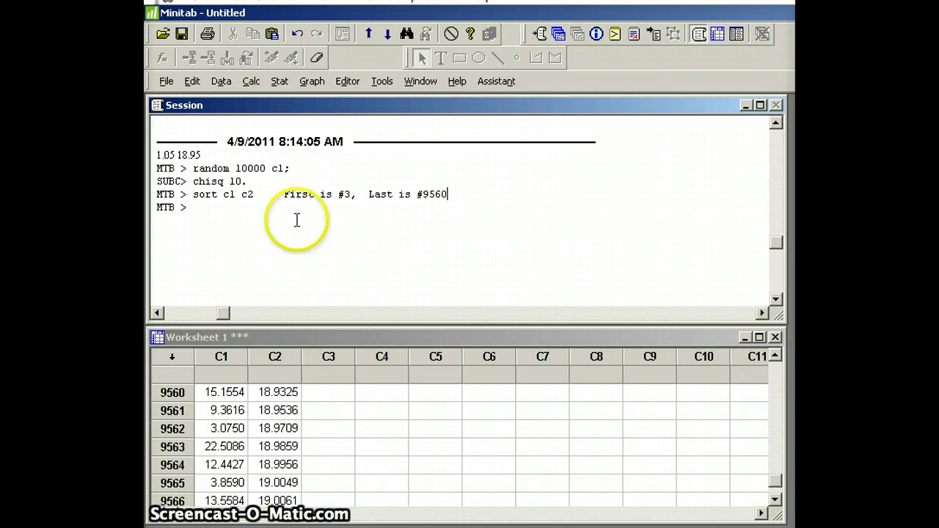
# Run the session command "let k1 =9560-3+1" to count the values in the interval, and display it with "print k1".
pyautogui.click(194, 208)
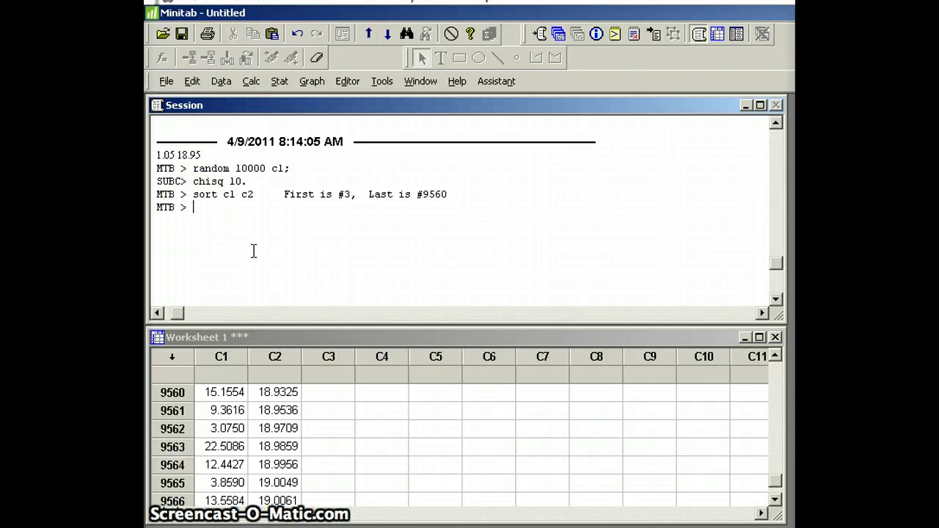
pyautogui.write('let k1 ')
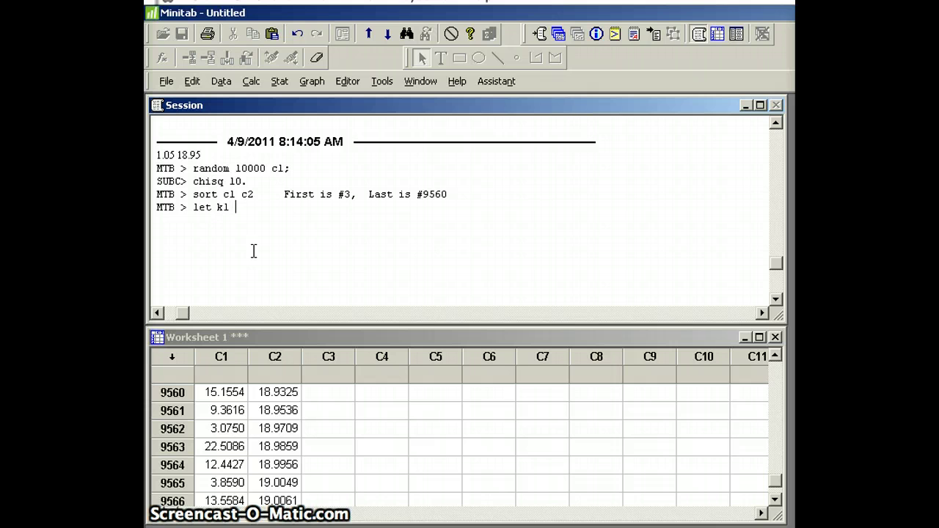
pyautogui.write('=956')
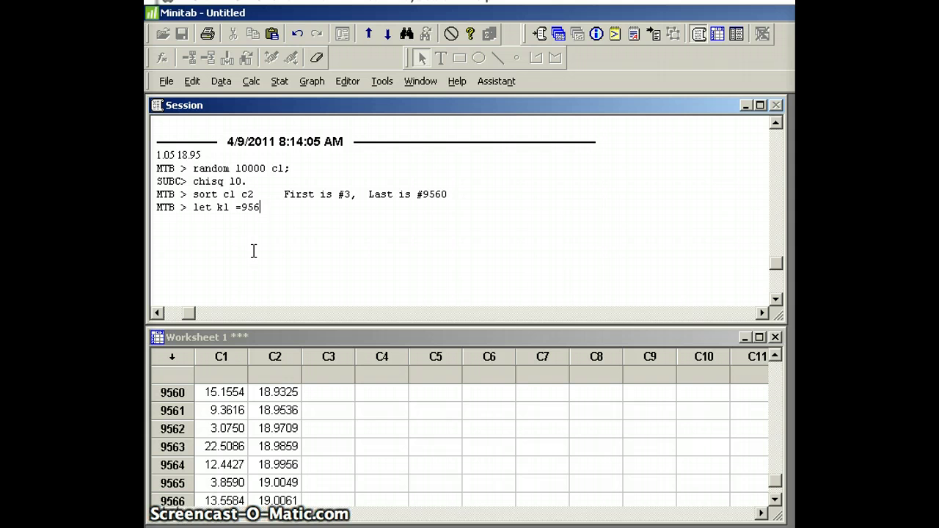
pyautogui.write('0-3')
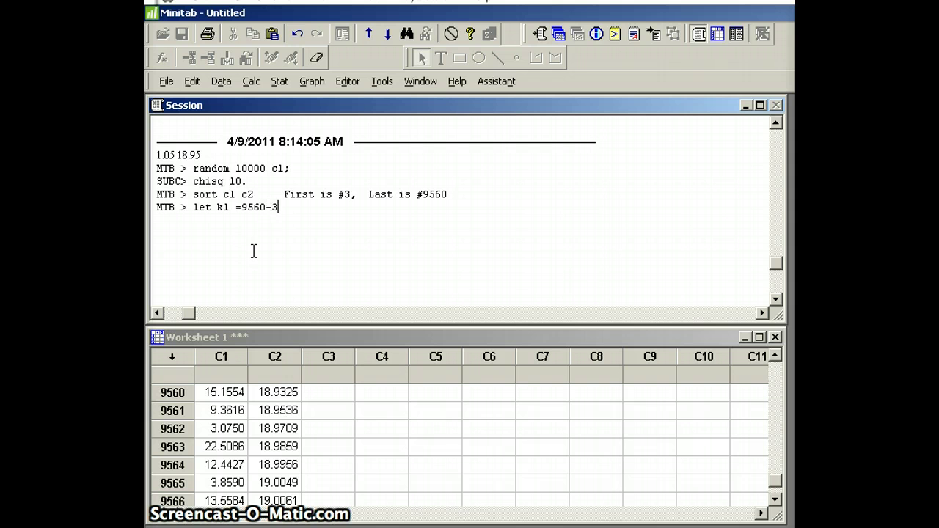
pyautogui.write('+1')
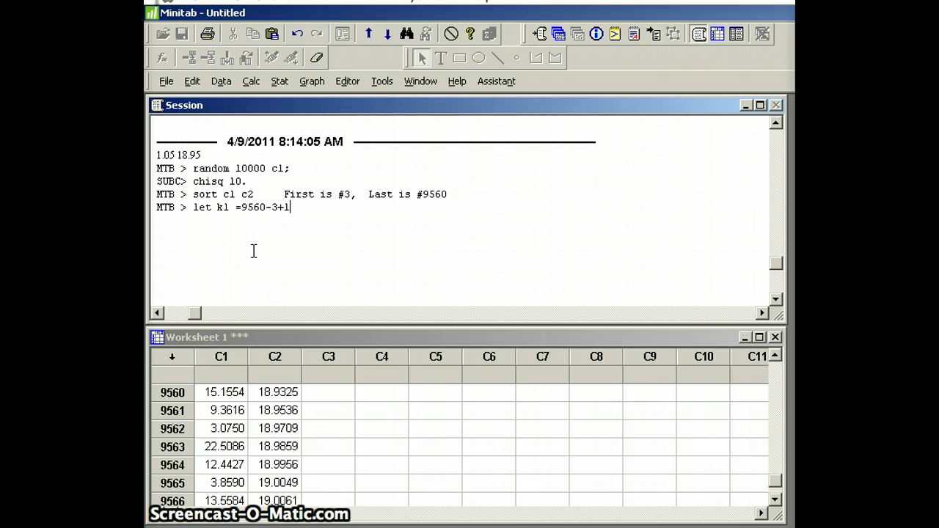
pyautogui.press('Return')
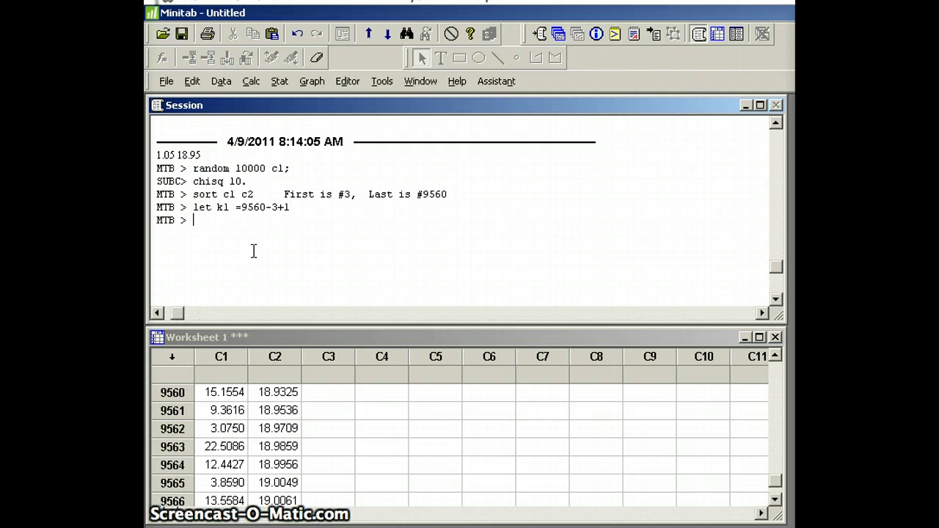
pyautogui.write('prin')
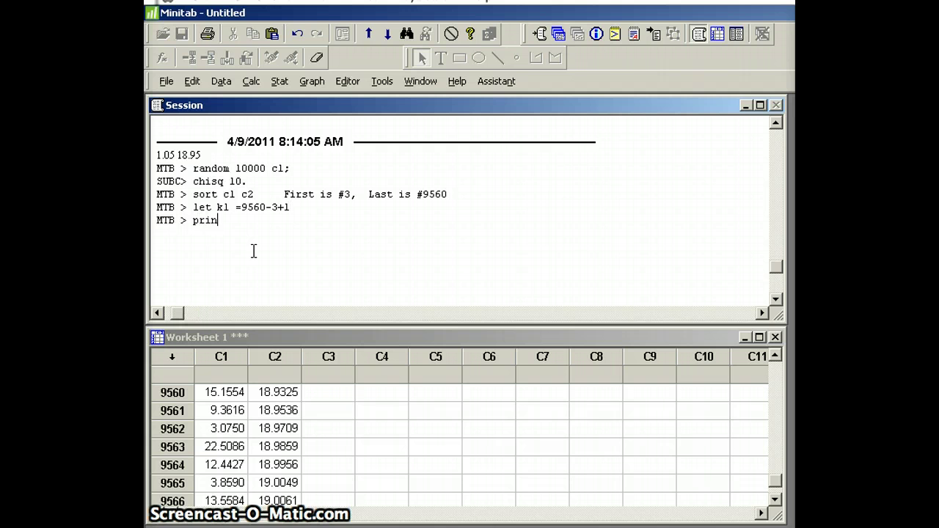
pyautogui.write('t k1')
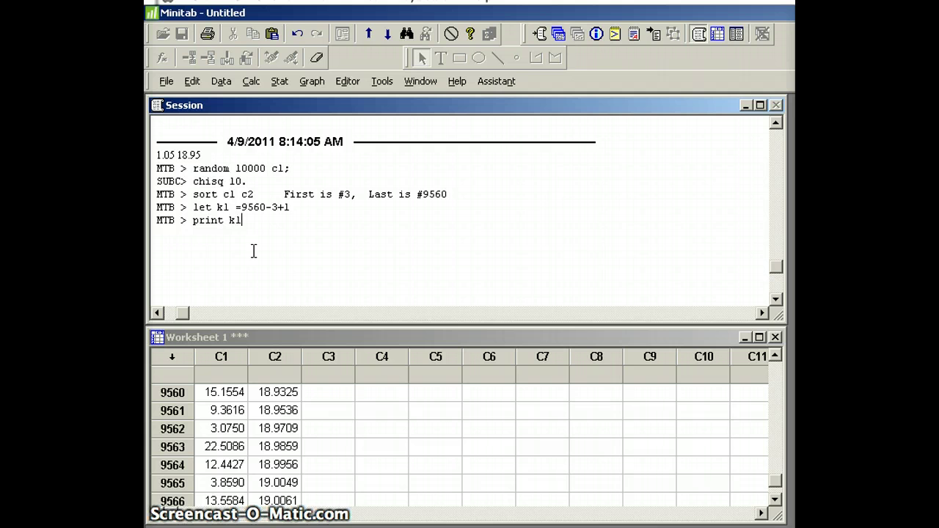
pyautogui.press('Return')
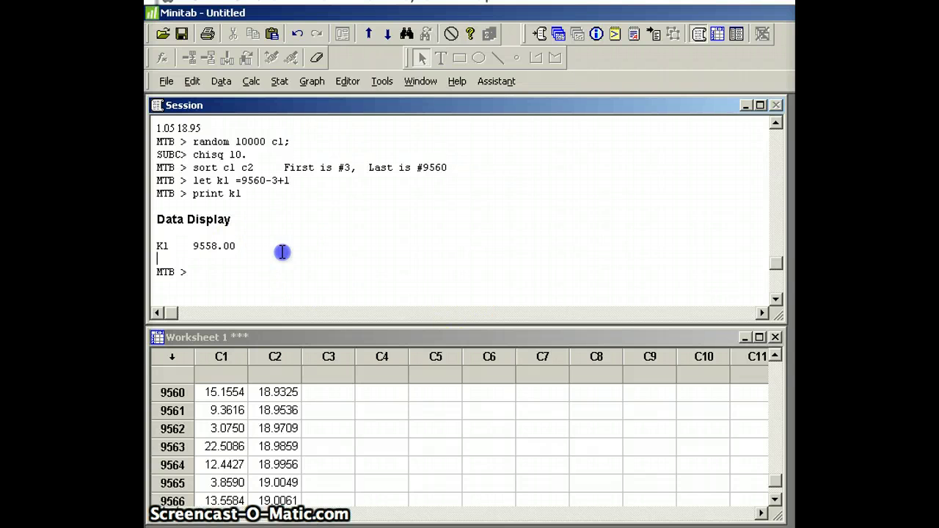
# Add the note "We have 9558/10000 = .9558" after the printed K1 value in the session output.
pyautogui.click(256, 252)
pyautogui.click(243, 246)
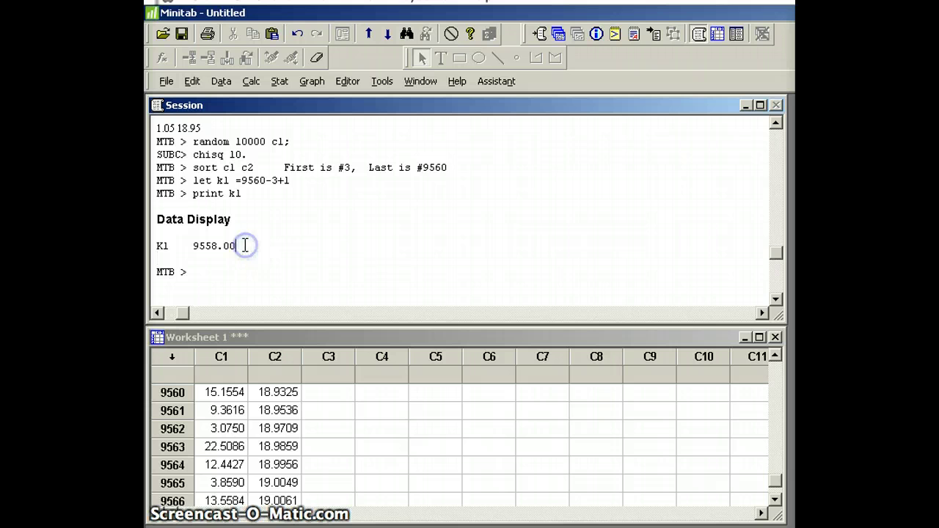
pyautogui.write('We h')
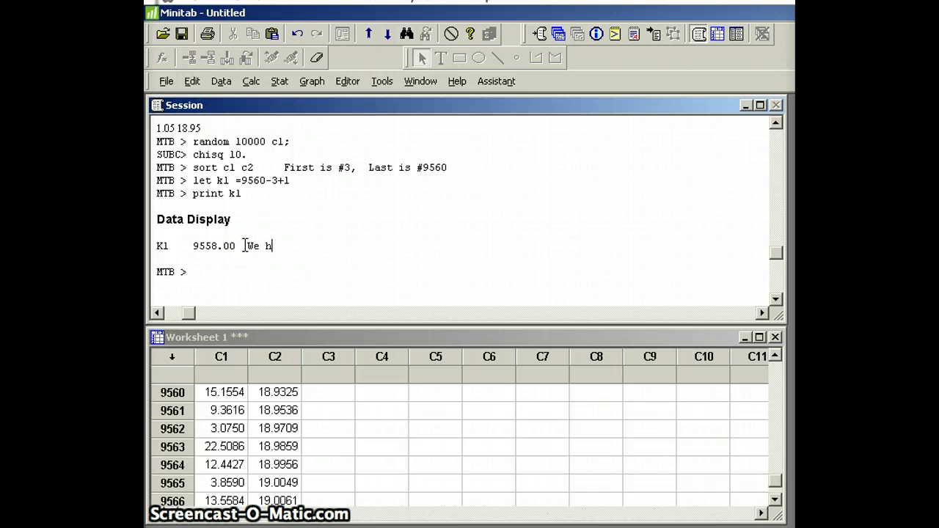
pyautogui.write('ave 9')
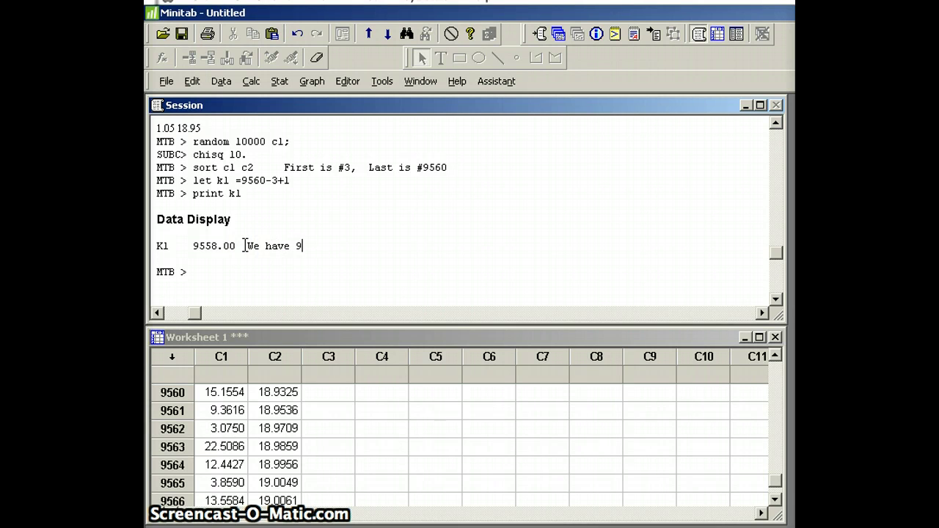
pyautogui.write('558/10')
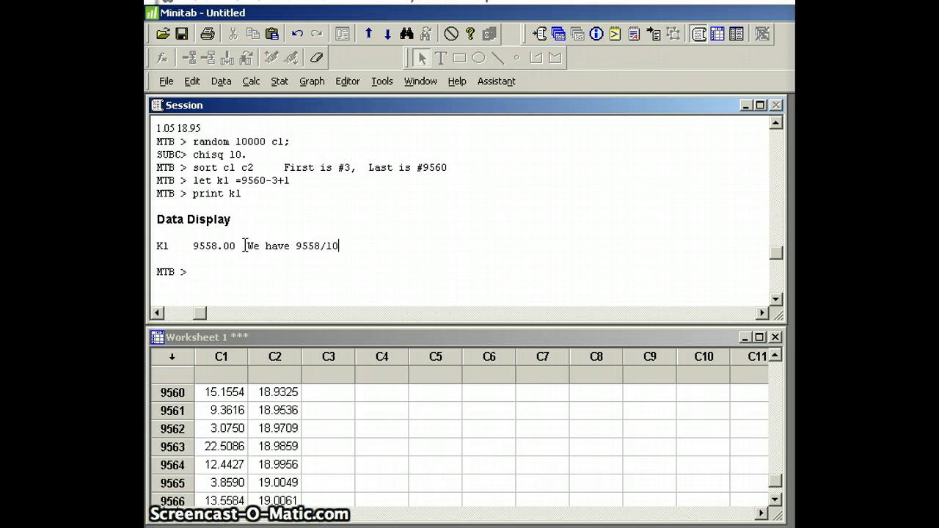
pyautogui.write('000')
pyautogui.write(' = ')
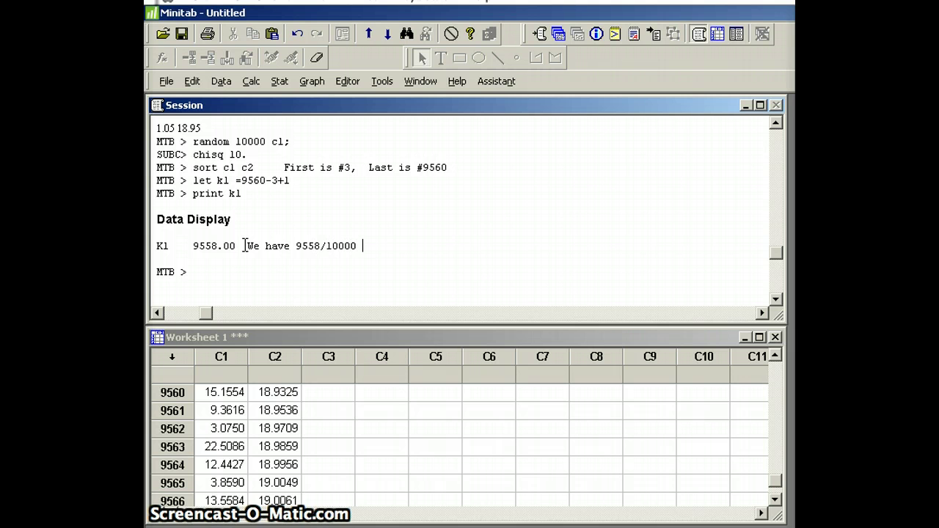
pyautogui.write('.955')
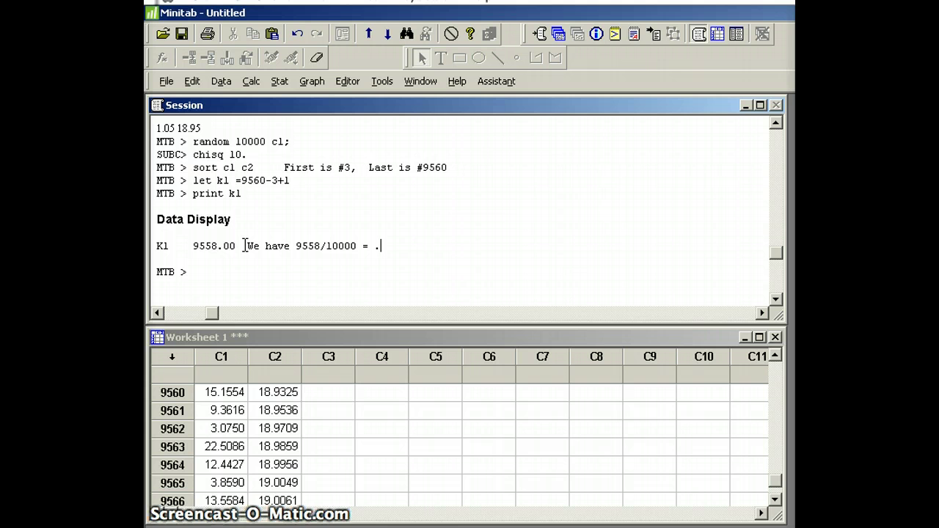
pyautogui.write('8')
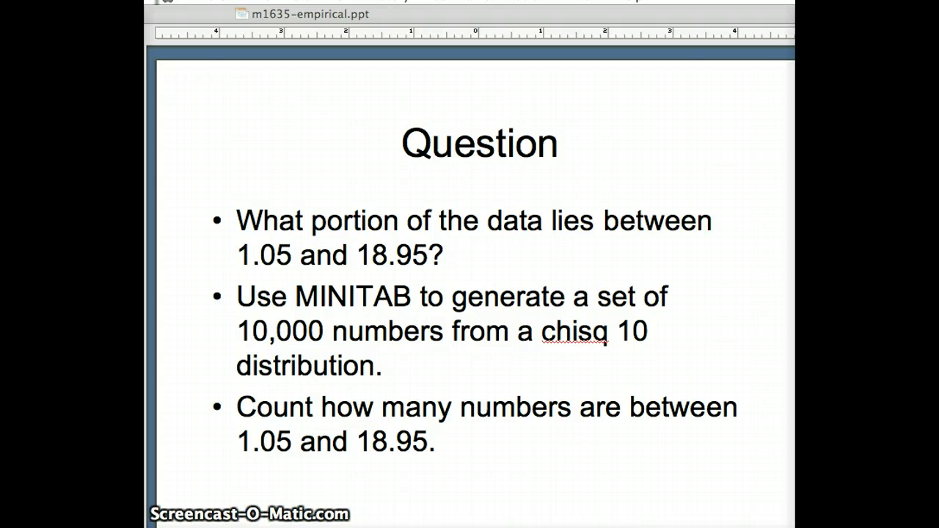
# Advance the presentation past the Question slide, and examine the upper end of sorted column C2 in Minitab for the three-standard-deviation limit.
pyautogui.press('pagedown')
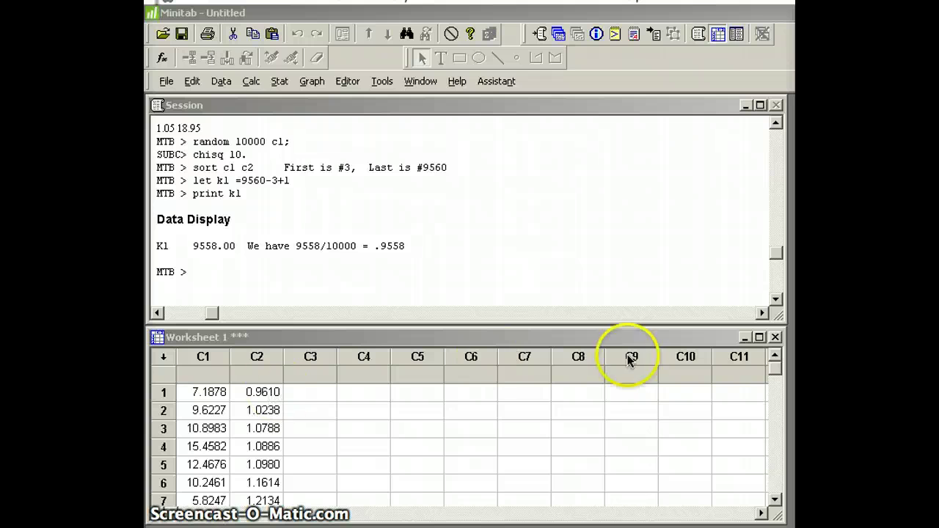
pyautogui.moveTo(776, 369); pyautogui.dragTo(776, 490)
pyautogui.click(776, 502)
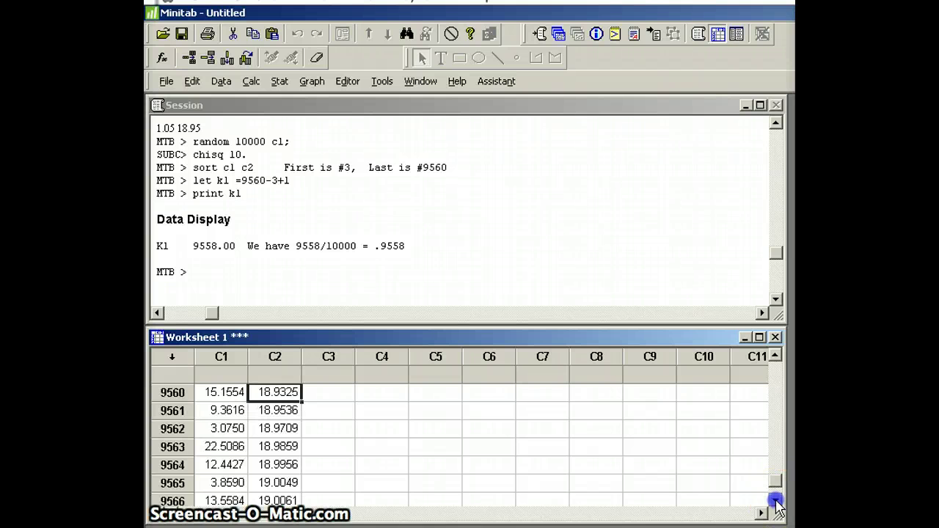
pyautogui.moveTo(776, 501); pyautogui.dragTo(776, 501)
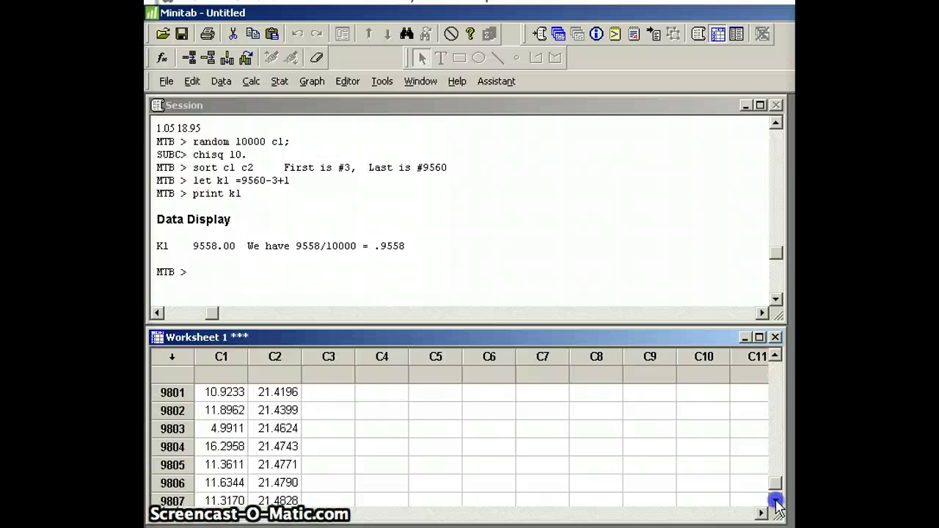
pyautogui.moveTo(776, 501); pyautogui.dragTo(775, 502)
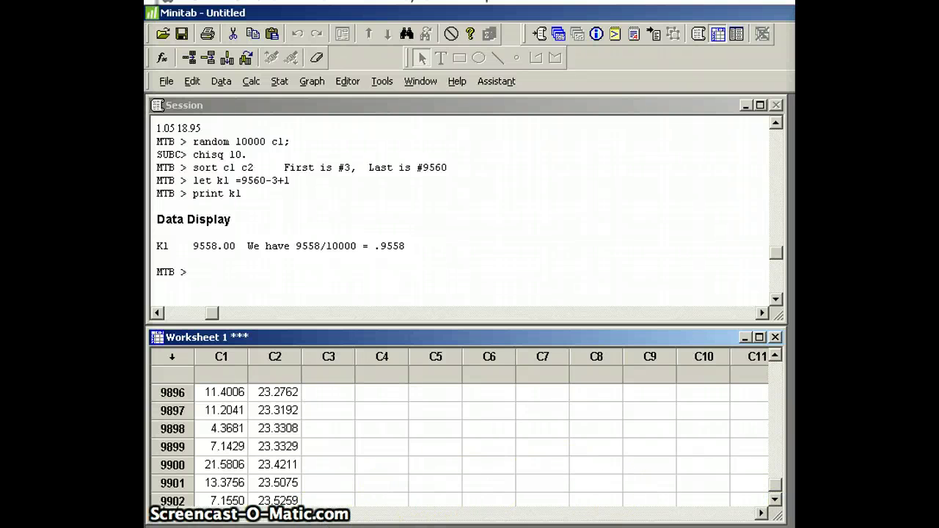
pyautogui.press('super+Tab')
# Add the note "We have 9900 or 99% within 3 sd" on the blank line below the K1 output.
pyautogui.click(183, 262)
pyautogui.write('W')
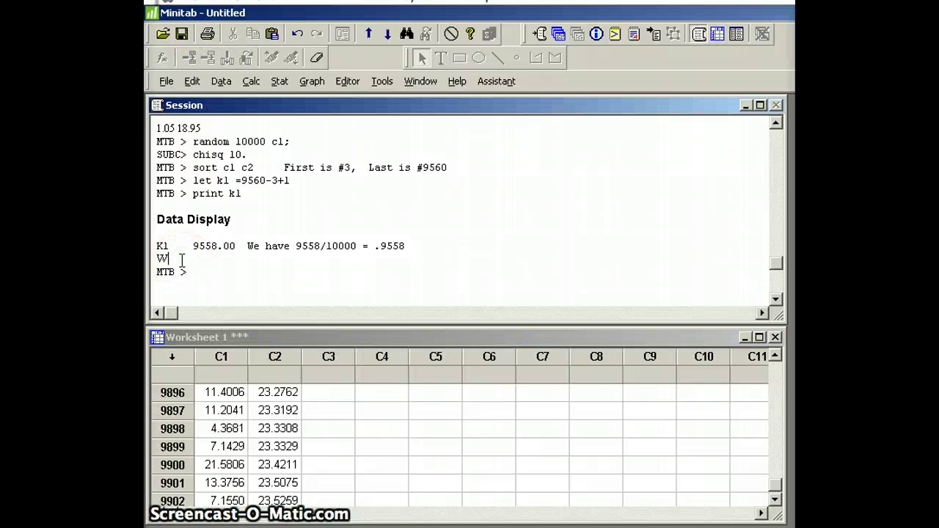
pyautogui.write('e have 990')
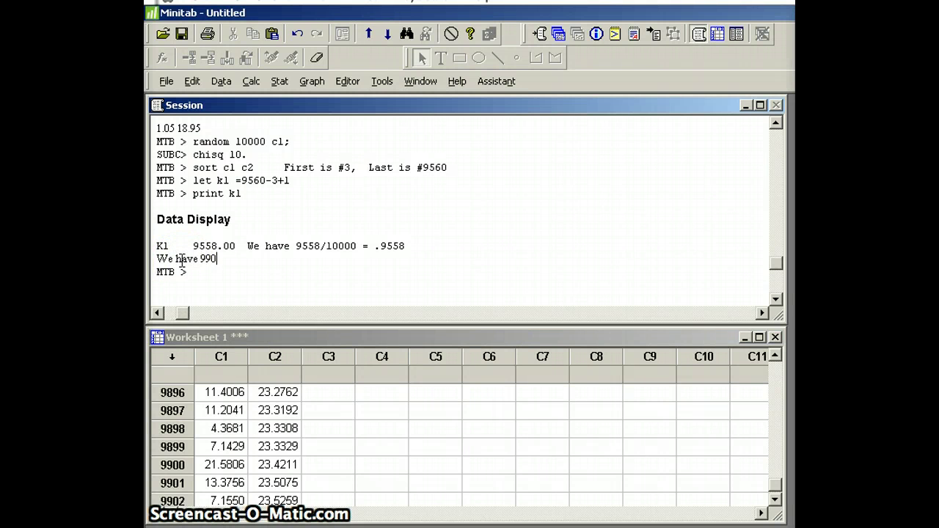
pyautogui.write('0 or 99% with')
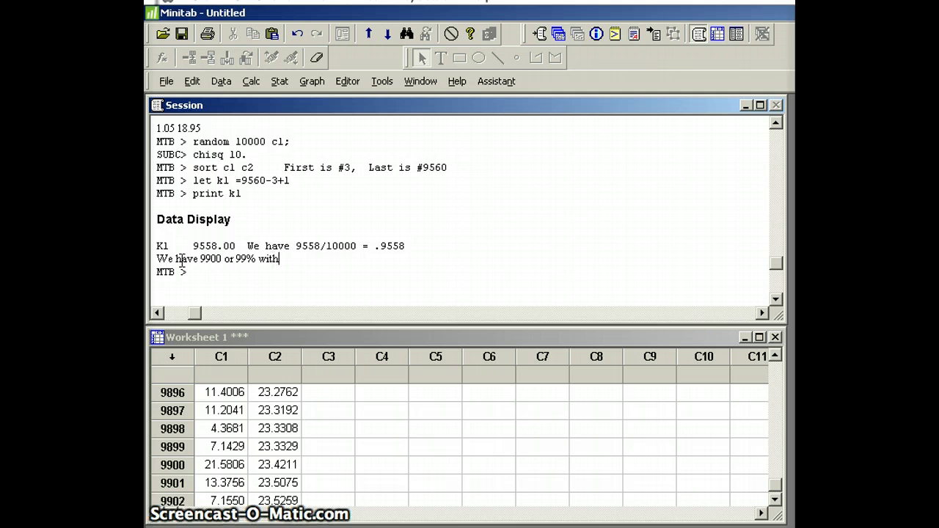
pyautogui.write('in 3 sd')
pyautogui.click(535, 397)
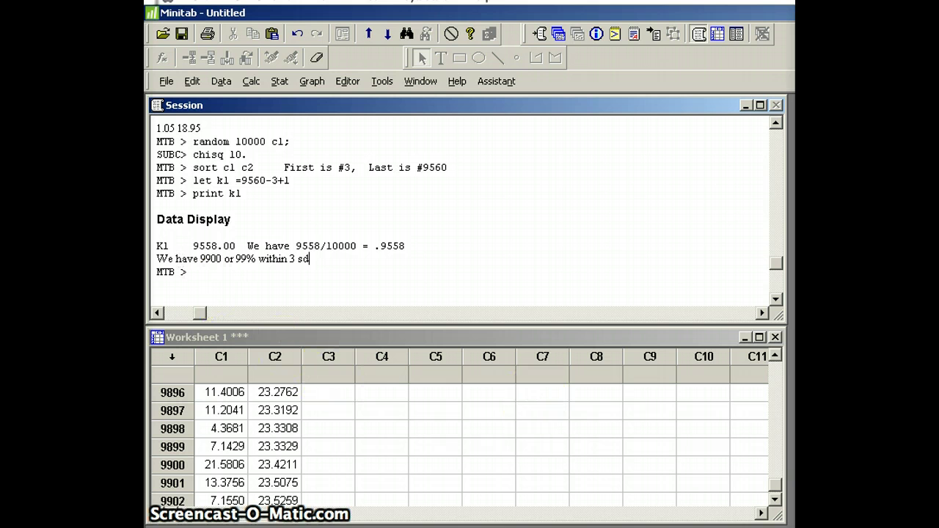